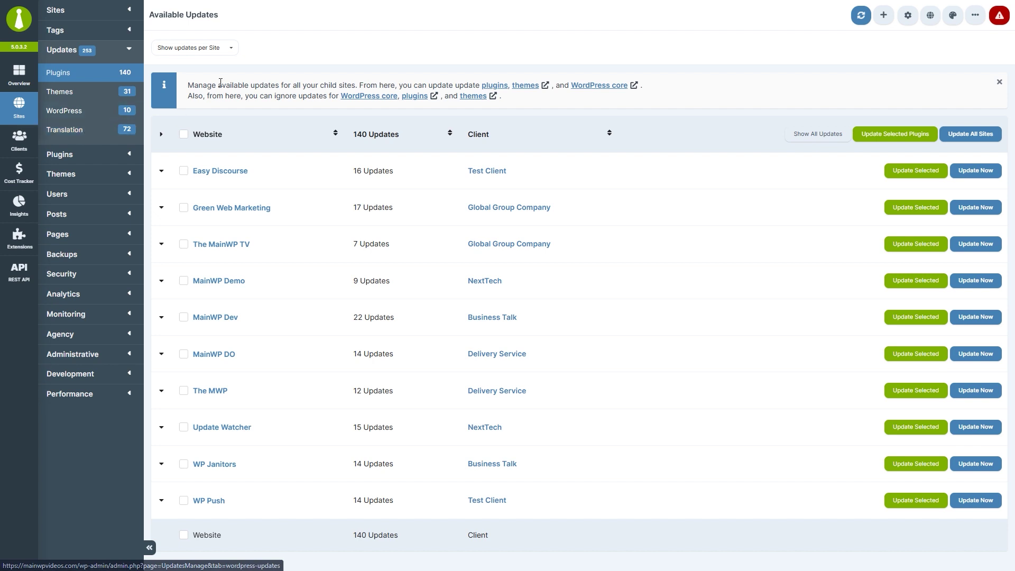
# Step: Preview, then collapse, the plugin update lists for Easy Discourse and Green Web Marketing
pyautogui.click(233, 53)
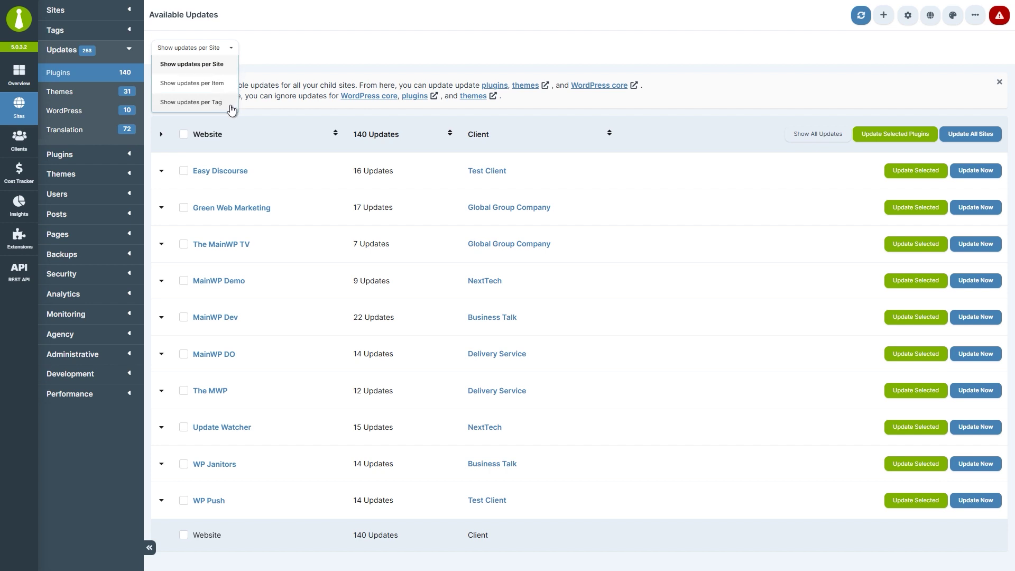
pyautogui.click(258, 112)
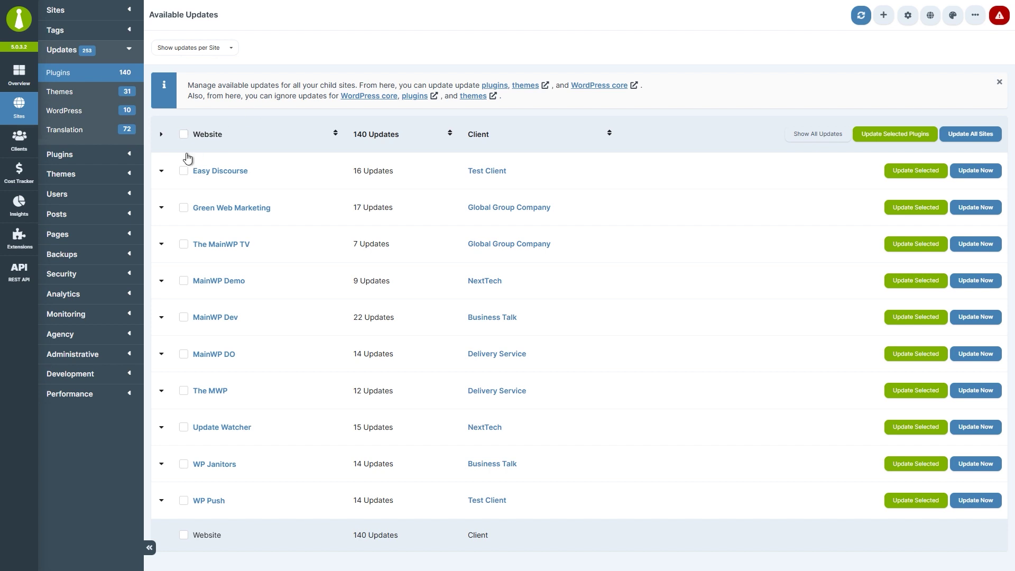
pyautogui.click(162, 173)
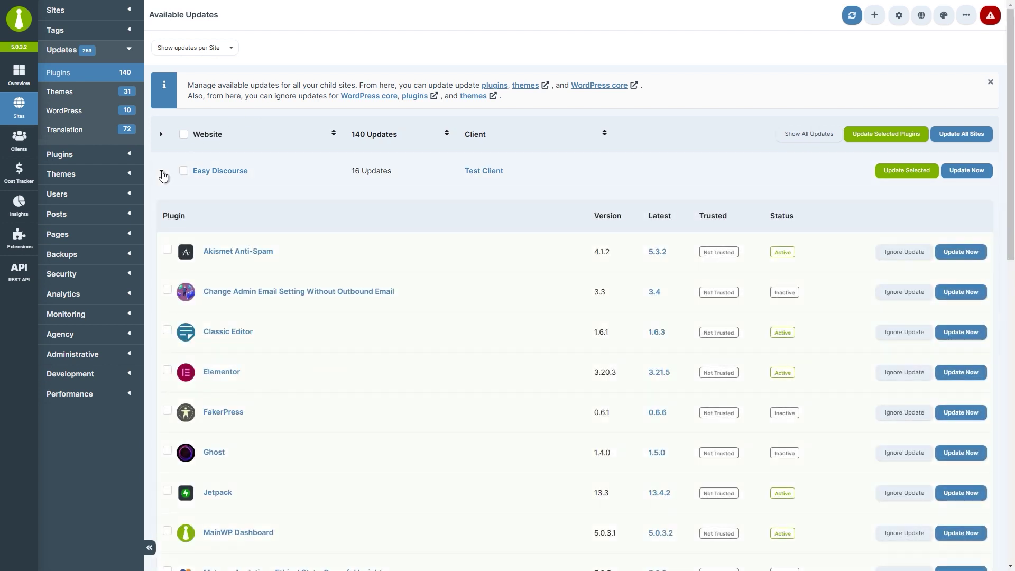
pyautogui.click(162, 173)
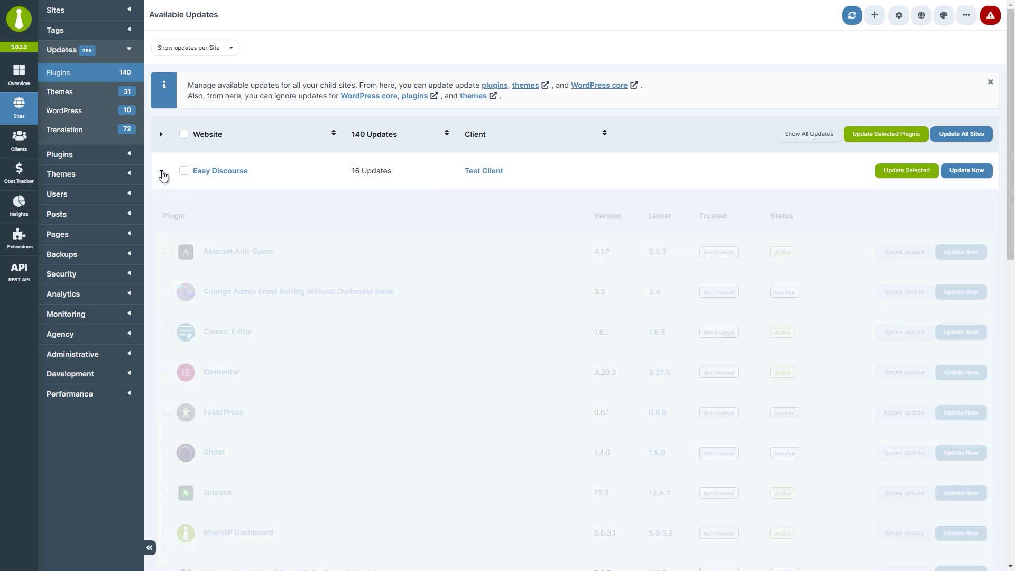
pyautogui.click(160, 211)
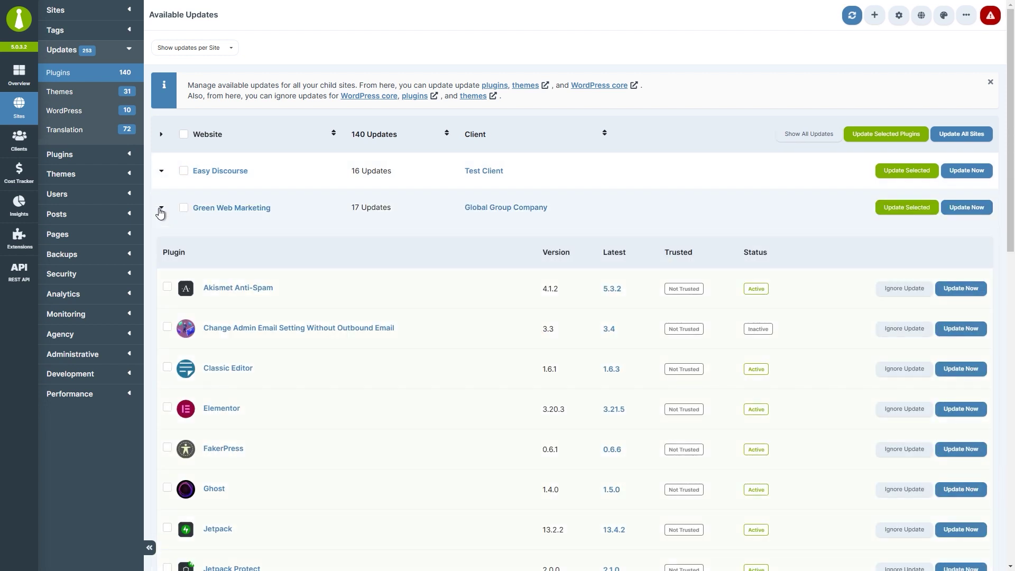
pyautogui.click(160, 211)
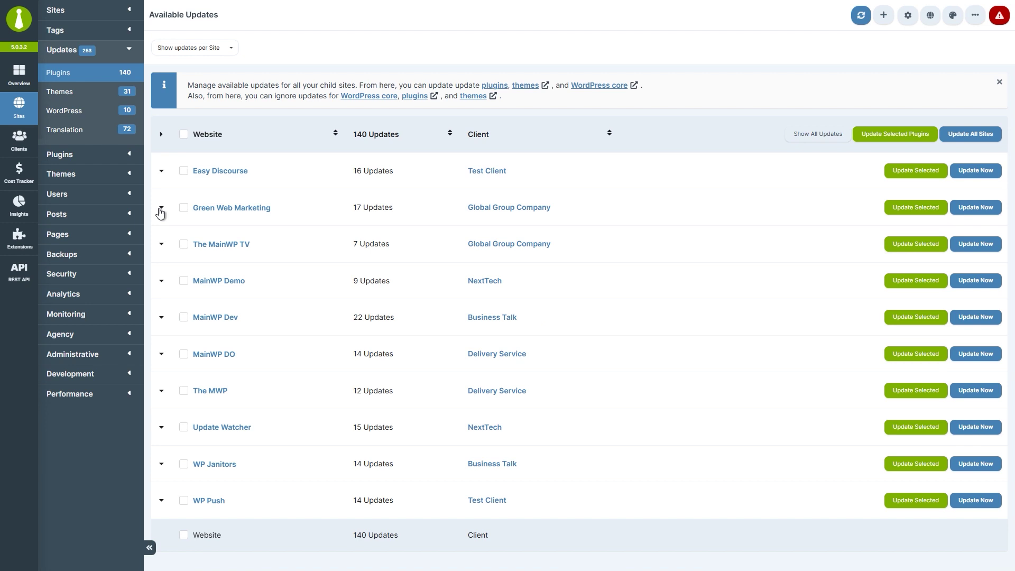
# Step: Group plugin updates per item and expand Akismet Anti-Spam's site list
pyautogui.click(219, 52)
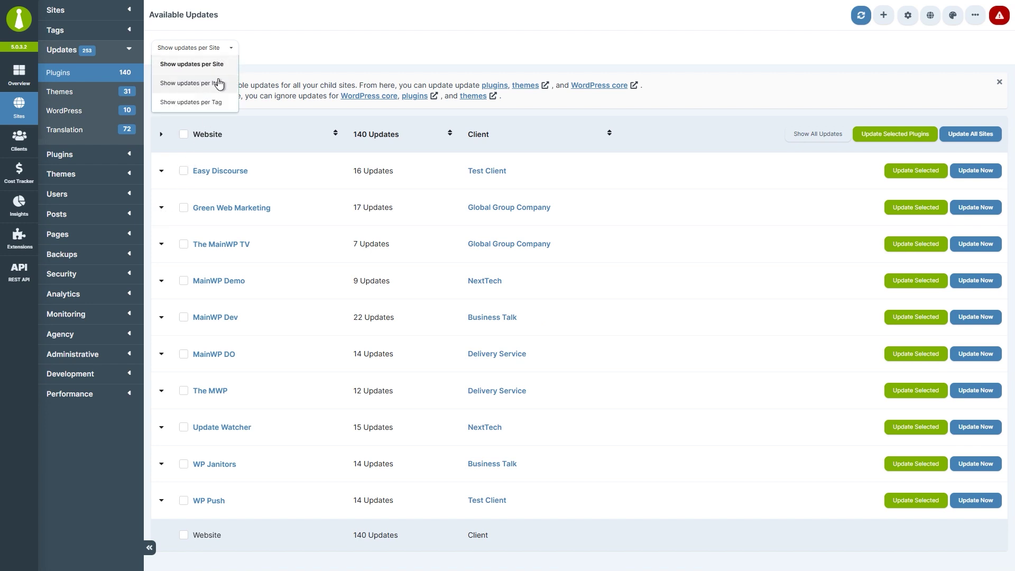
pyautogui.click(219, 83)
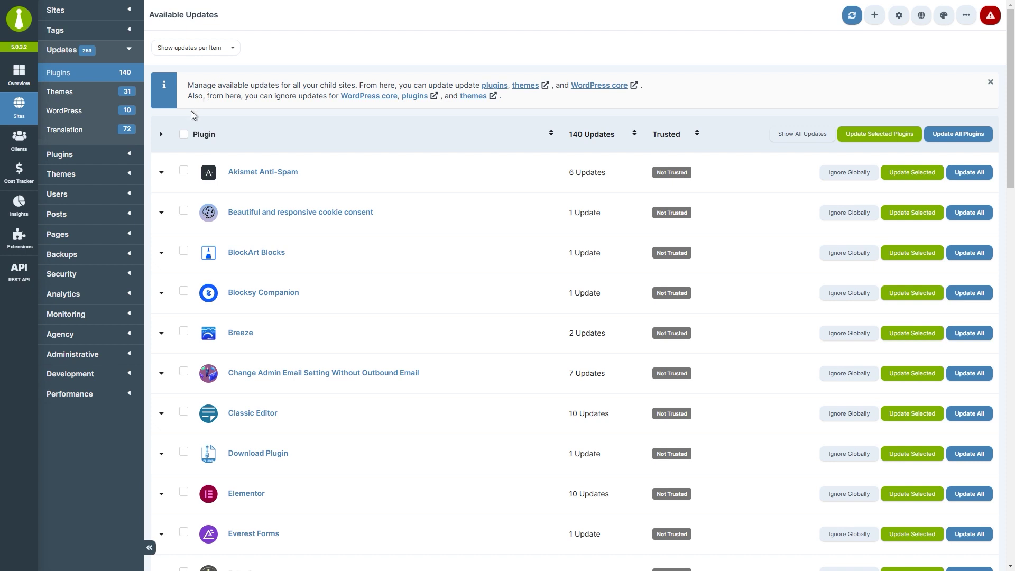
pyautogui.click(161, 173)
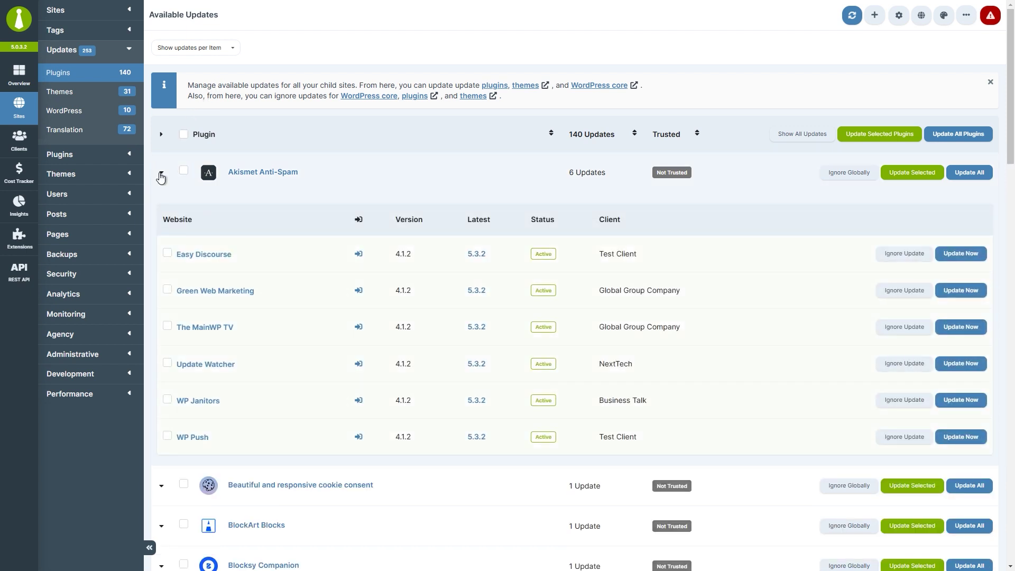
# Step: Group plugin updates per tag, expanding EU Clients and its MainWP Dev site
pyautogui.click(206, 52)
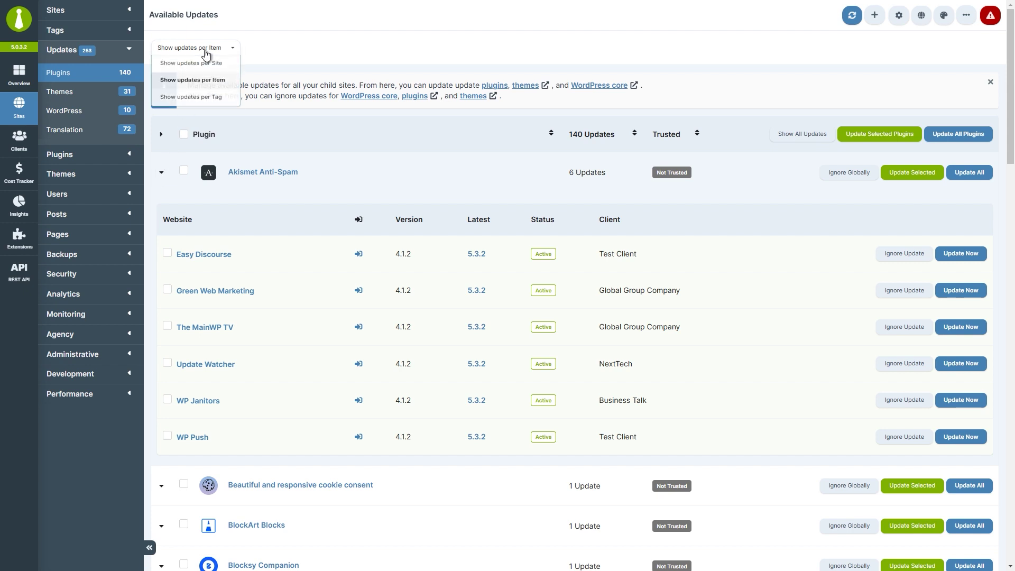
pyautogui.click(203, 103)
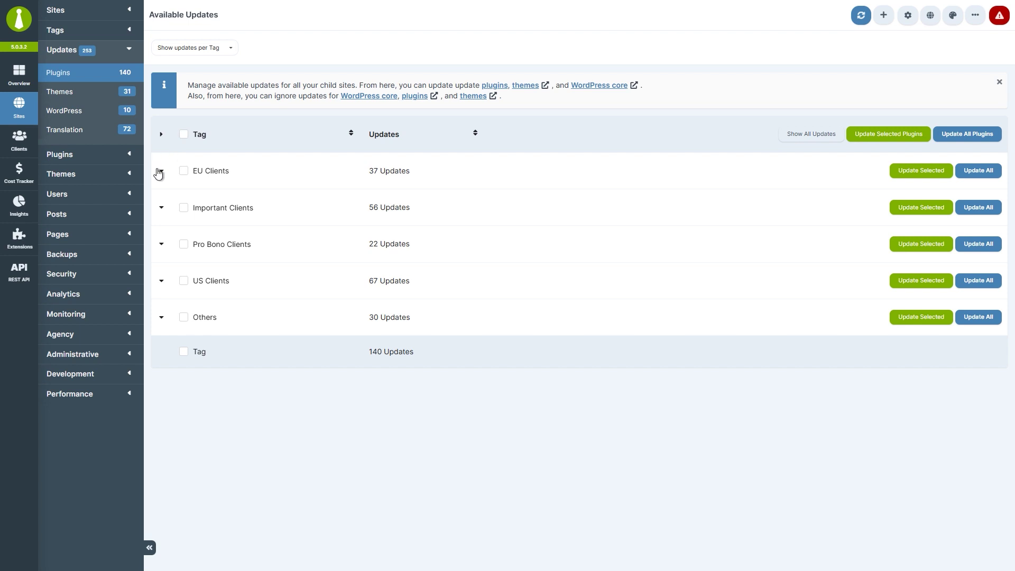
pyautogui.click(159, 171)
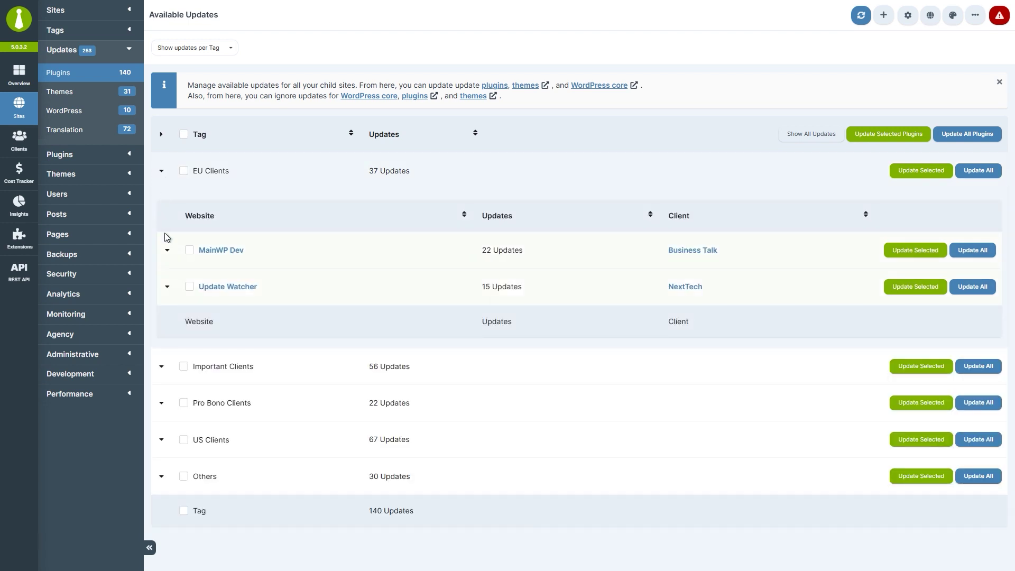
pyautogui.click(165, 250)
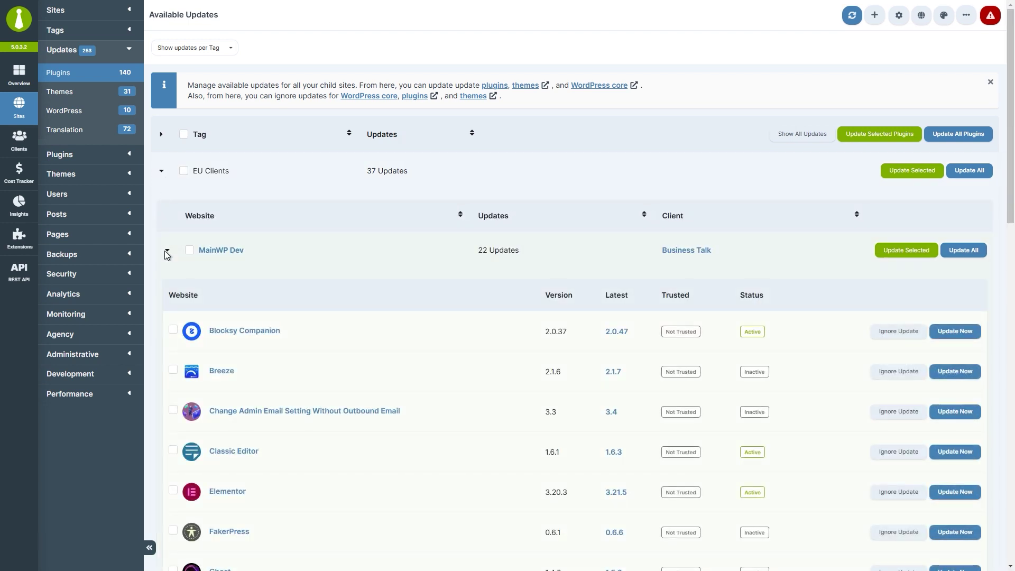
# Step: Group plugin updates per item again and expand Akismet Anti-Spam's six sites
pyautogui.click(207, 49)
pyautogui.click(205, 83)
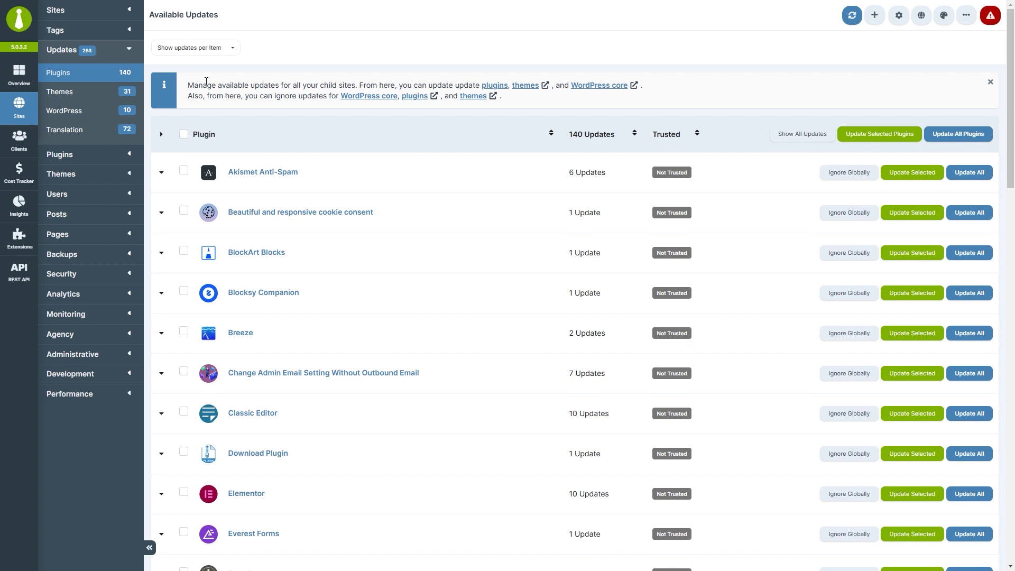
pyautogui.click(163, 173)
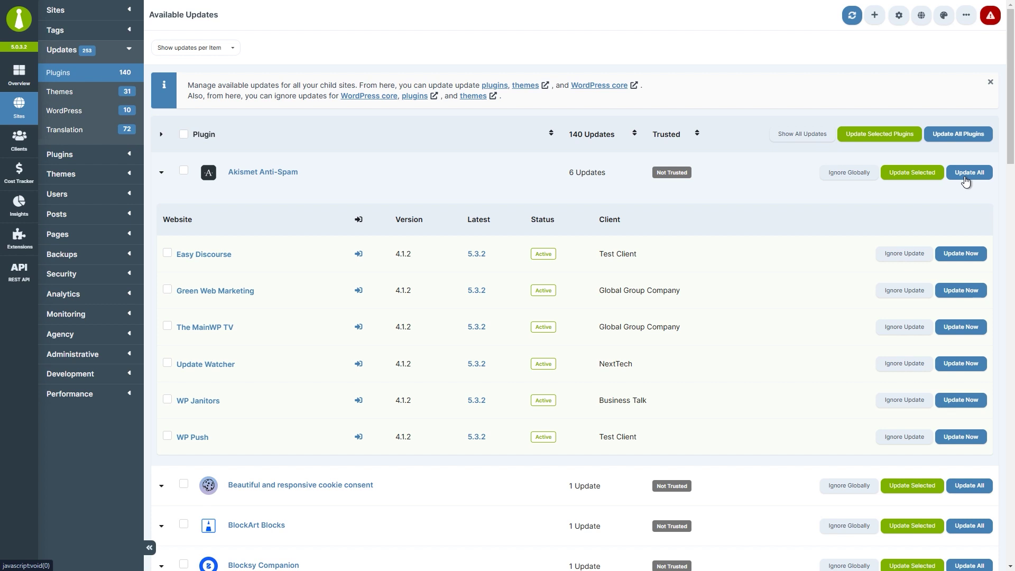
# Step: Select Akismet updates for Easy Discourse and Green Web Marketing, and cookie consent for The MWP
pyautogui.click(168, 253)
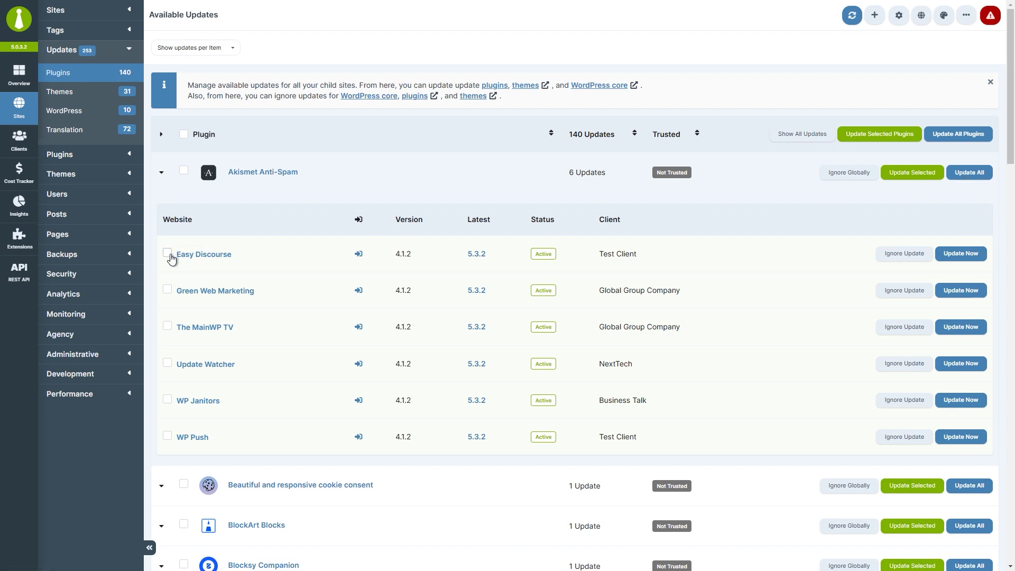
pyautogui.click(167, 289)
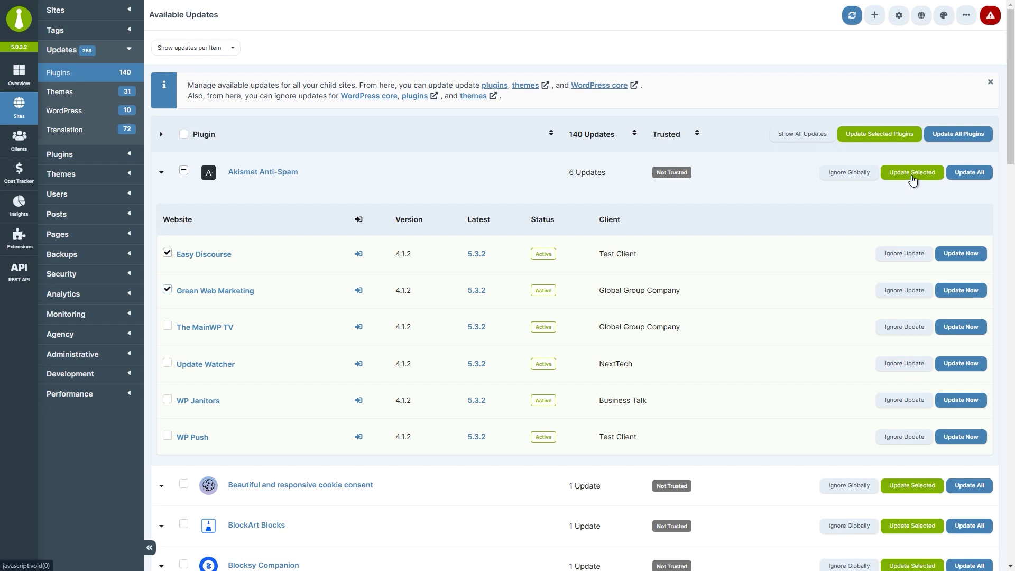
pyautogui.click(163, 493)
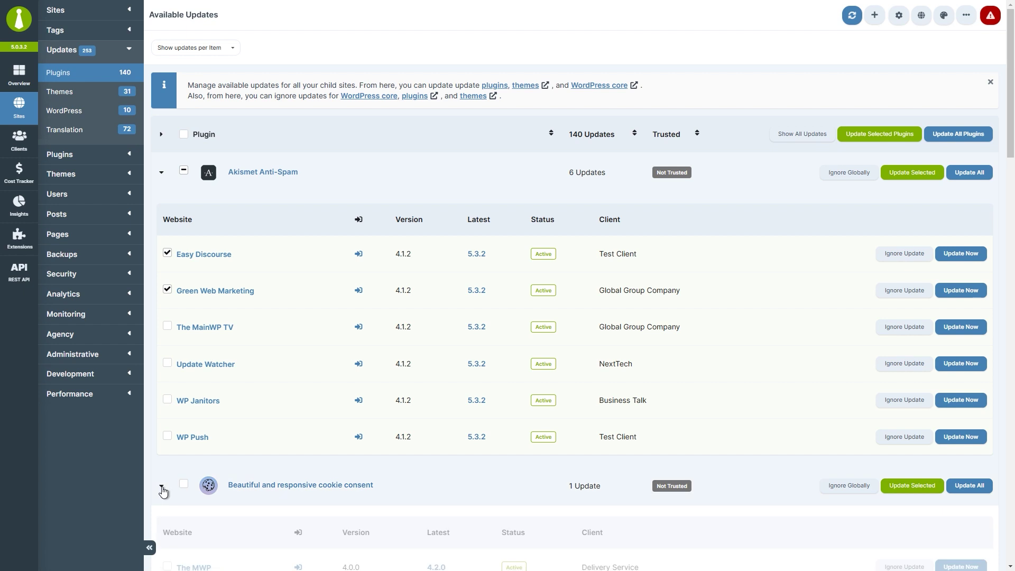
pyautogui.scroll(-5, 163, 428)
pyautogui.click(167, 355)
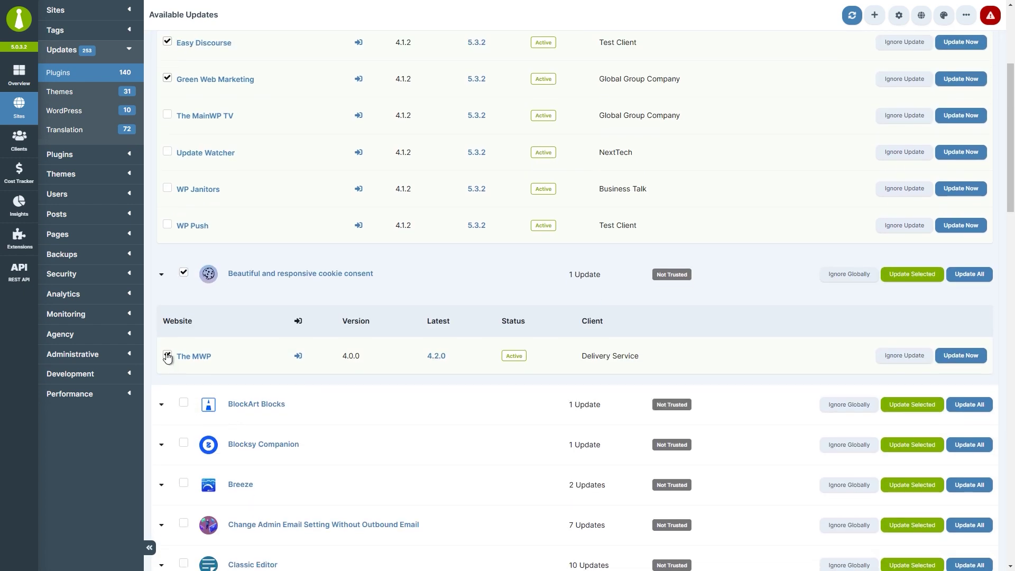
pyautogui.scroll(5, 168, 351)
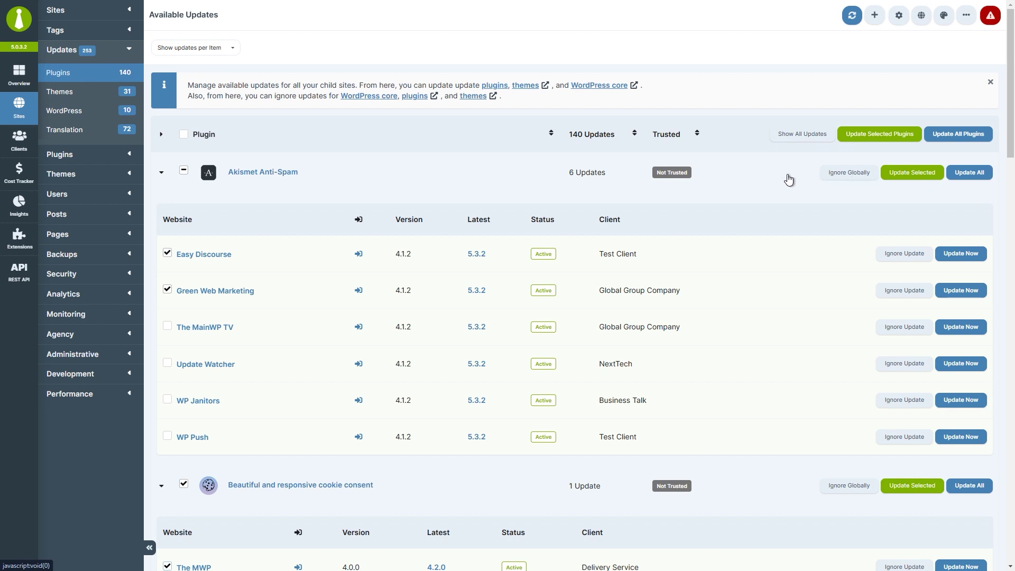
# Step: Unignore DownloadPlugin globally and Elementor on The MainWP TV in Ignored Updates
pyautogui.click(131, 157)
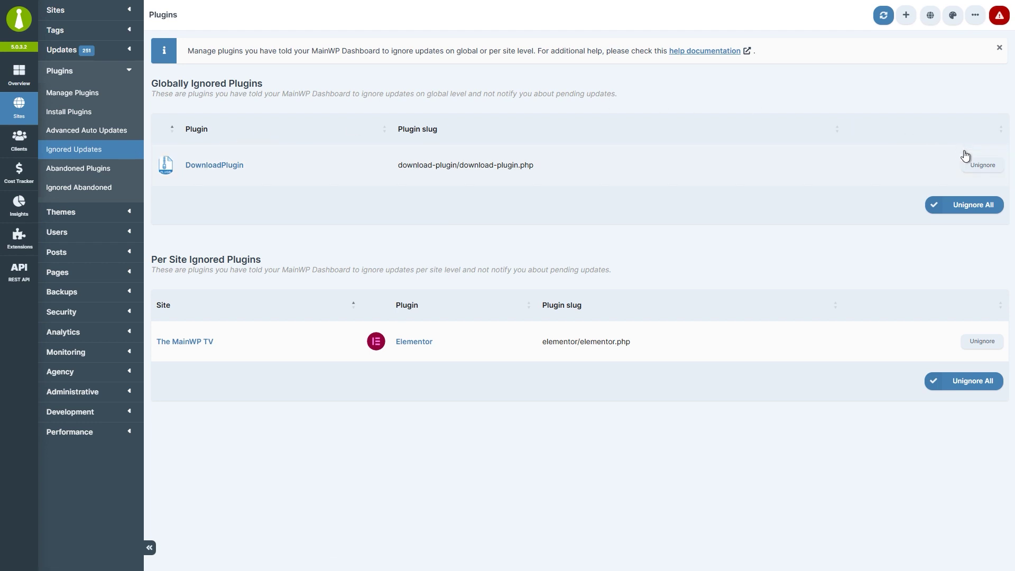
pyautogui.click(976, 171)
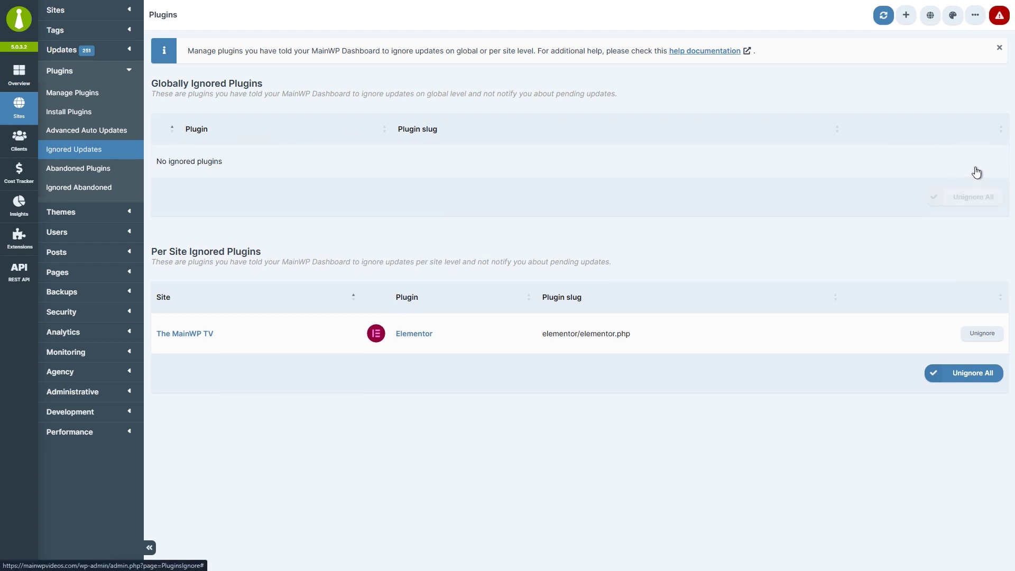
pyautogui.click(967, 374)
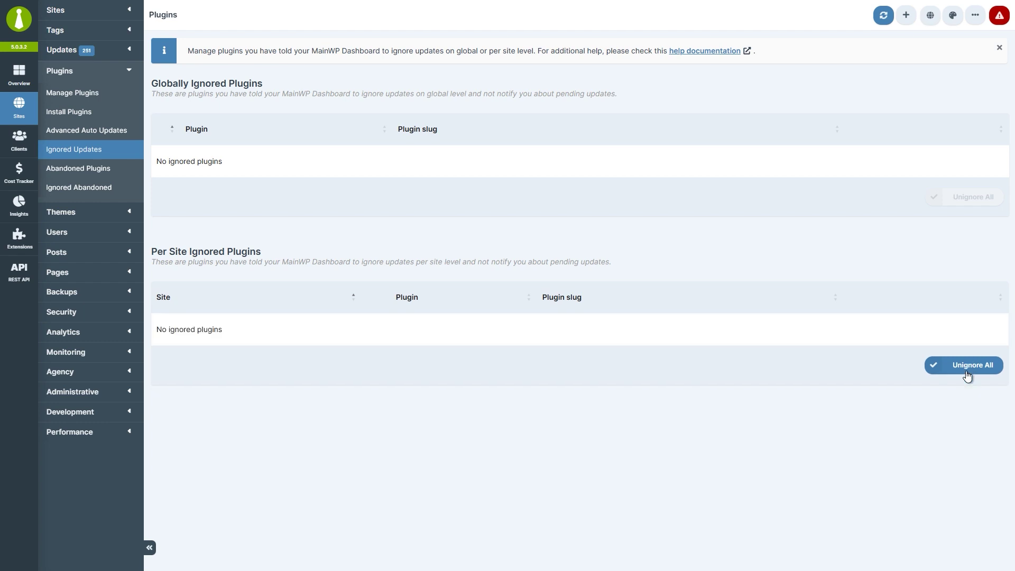
pyautogui.click(131, 55)
# Step: View the theme updates list, then move to the WordPress core updates page
pyautogui.click(105, 95)
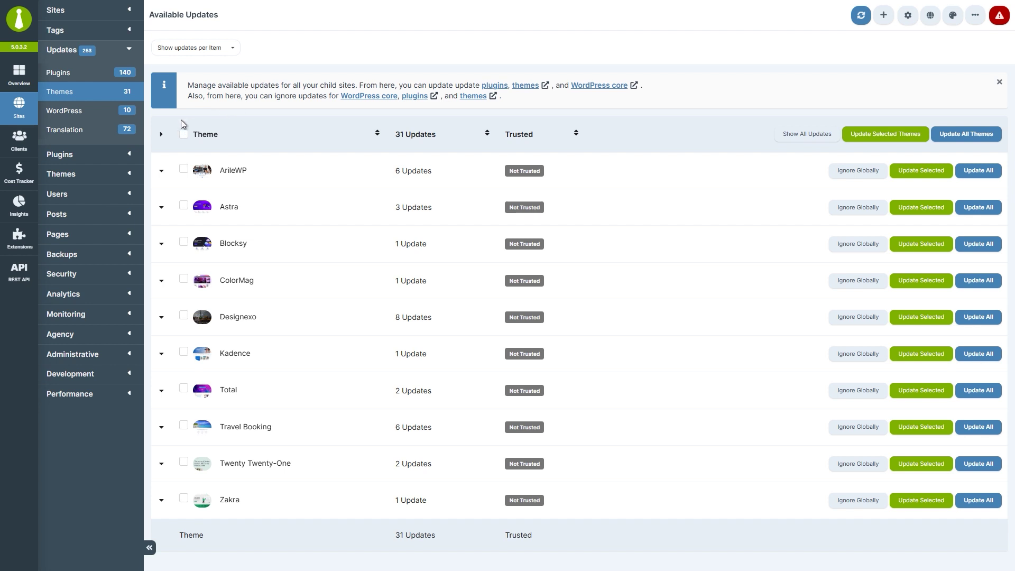
pyautogui.click(128, 115)
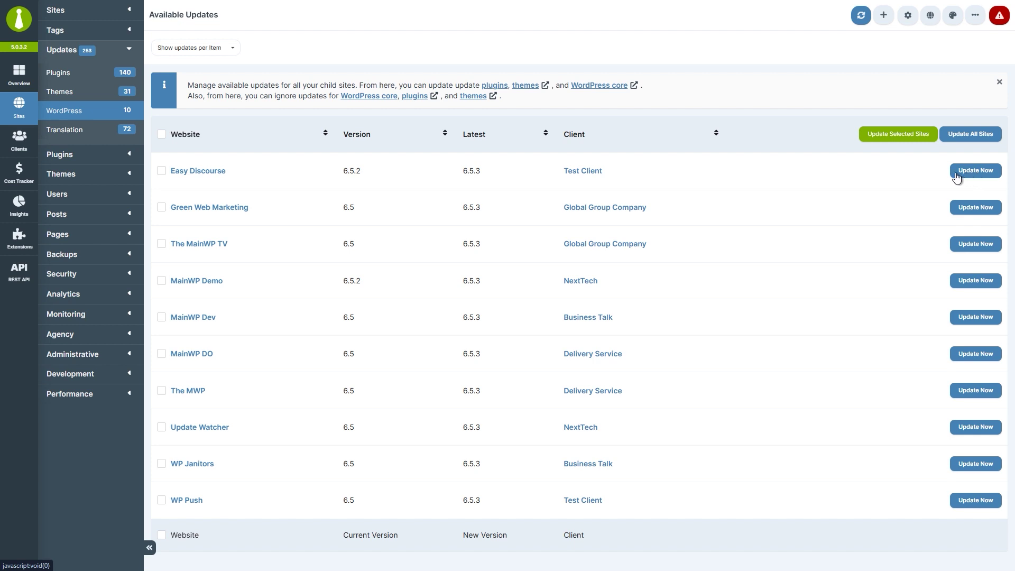
# Step: Select core updates for Easy Discourse and Green Web Marketing, then expand 2 Click Social Media Buttons translations
pyautogui.click(161, 171)
pyautogui.click(160, 207)
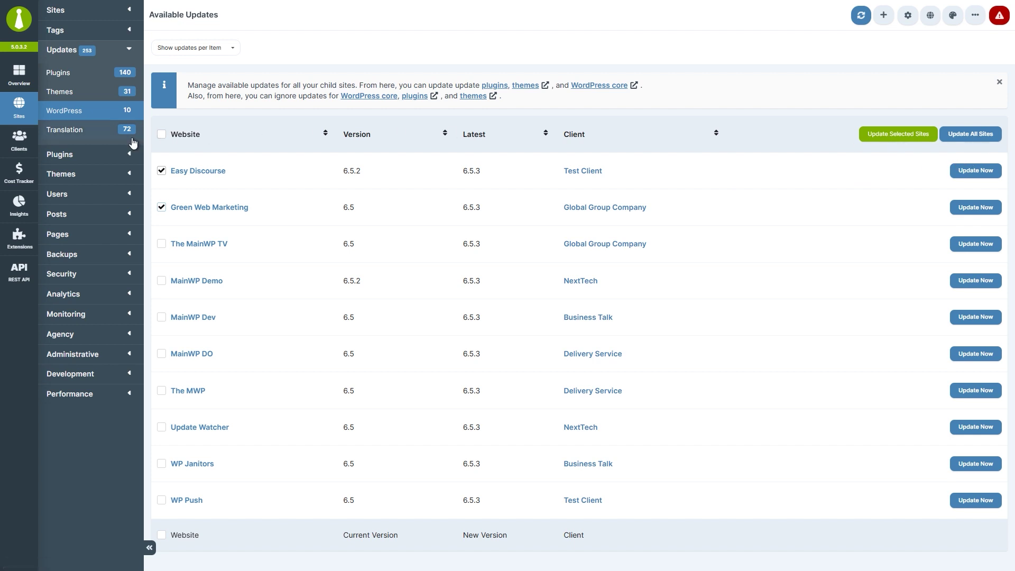
pyautogui.click(104, 139)
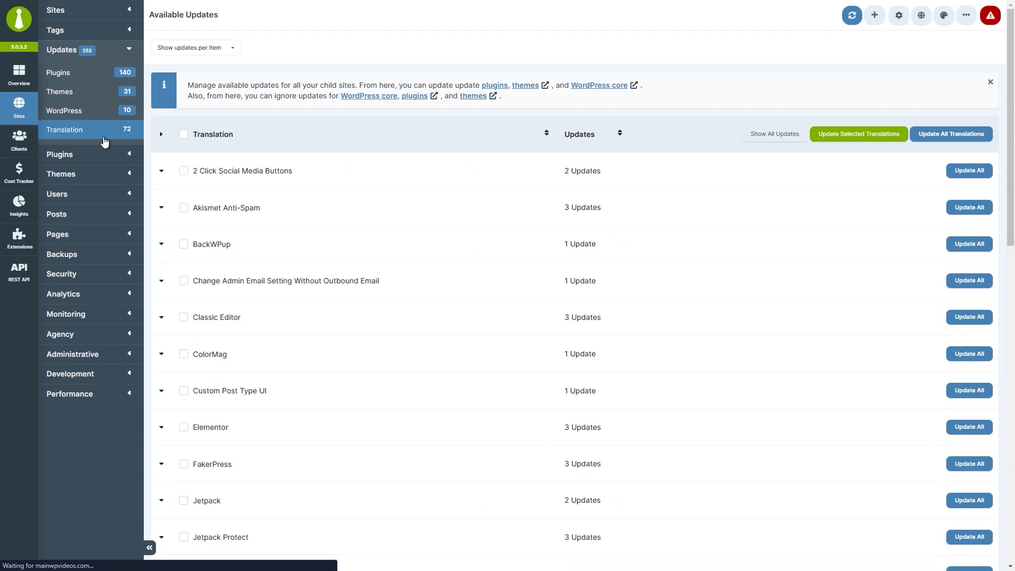
pyautogui.click(162, 172)
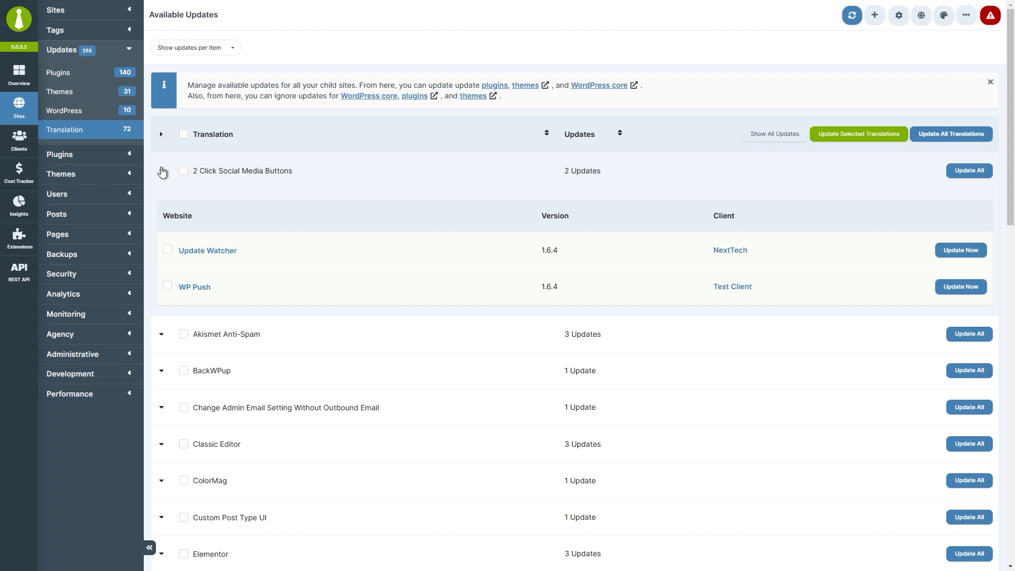